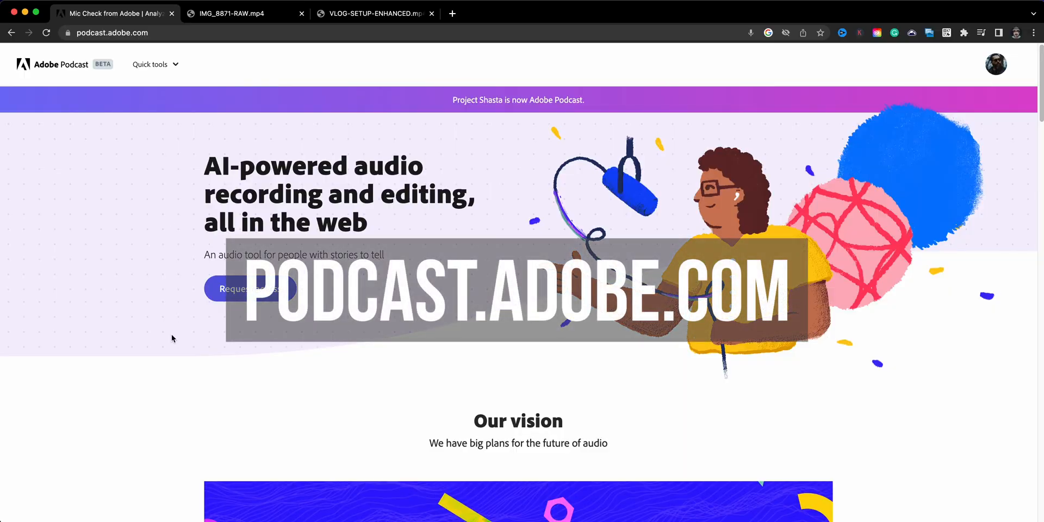
pyautogui.scroll(-2, 172, 338)
pyautogui.scroll(-3, 172, 338)
pyautogui.scroll(-5, 171, 338)
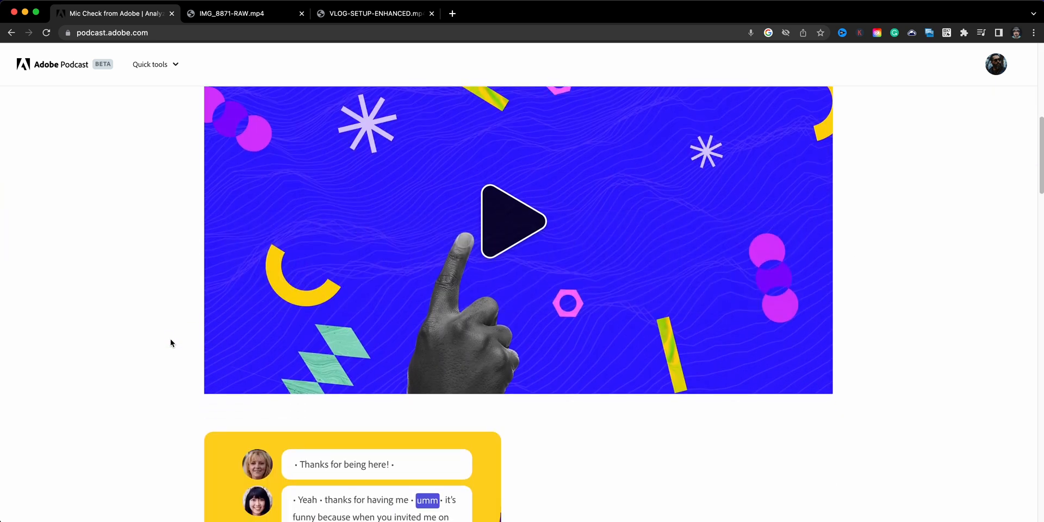
pyautogui.scroll(4, 172, 343)
pyautogui.scroll(1, 172, 345)
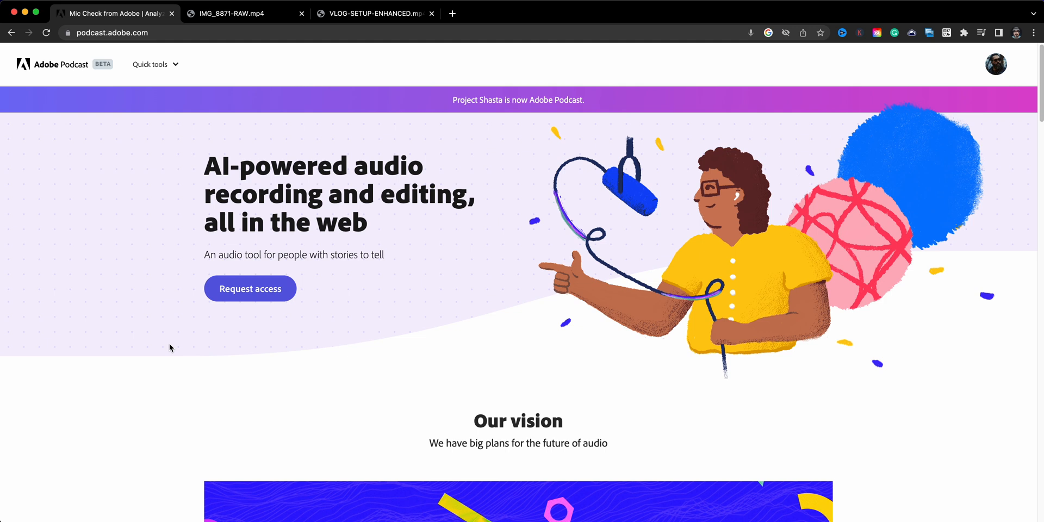
# Step: Go to the Mic Check tool from the Quick tools list
pyautogui.click(163, 65)
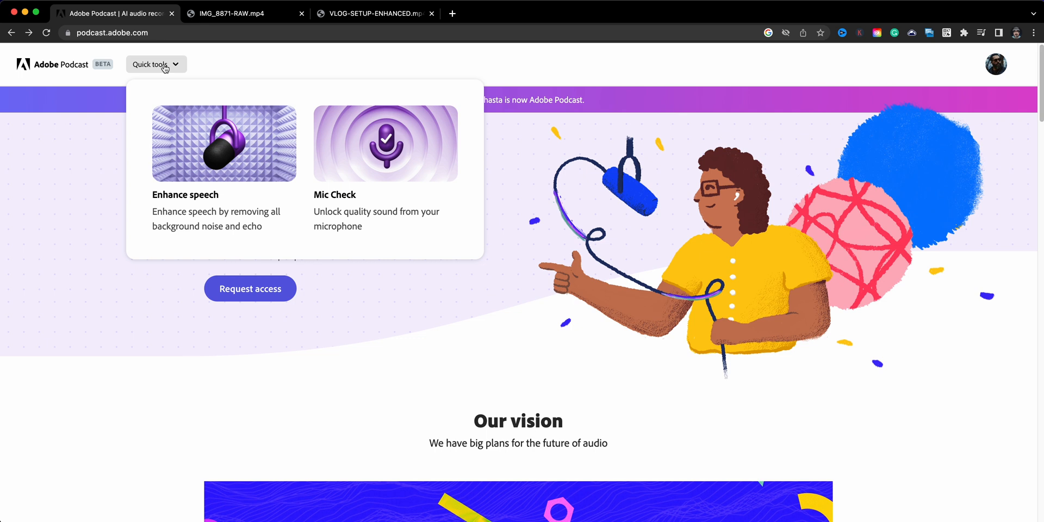
pyautogui.click(409, 173)
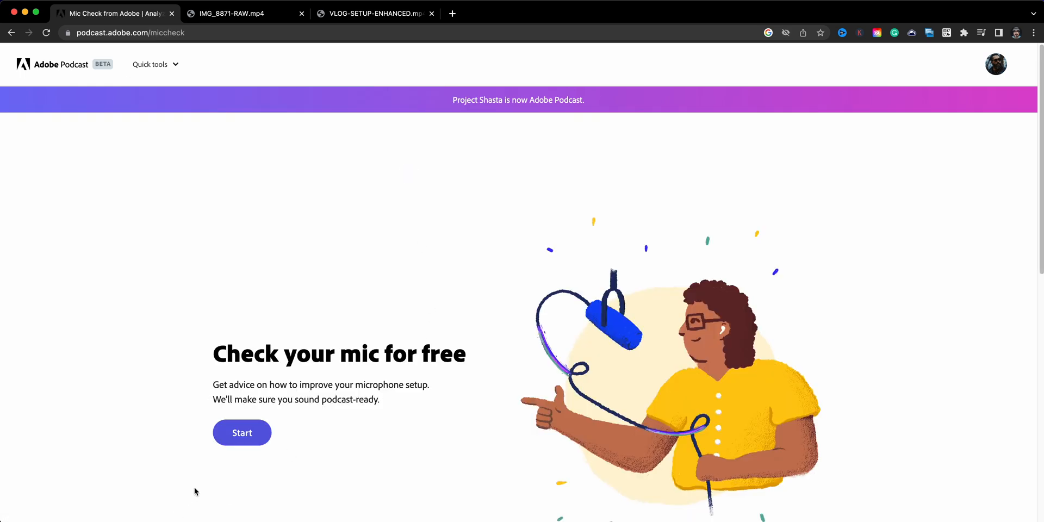
# Step: Run a microphone test and stop it to get distance, noise, echo and gain feedback
pyautogui.click(237, 445)
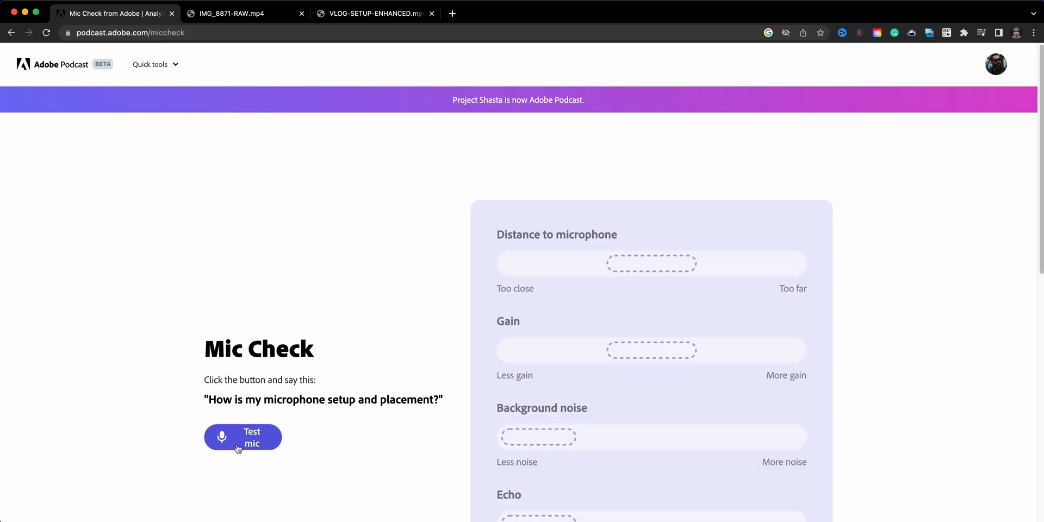
pyautogui.click(238, 445)
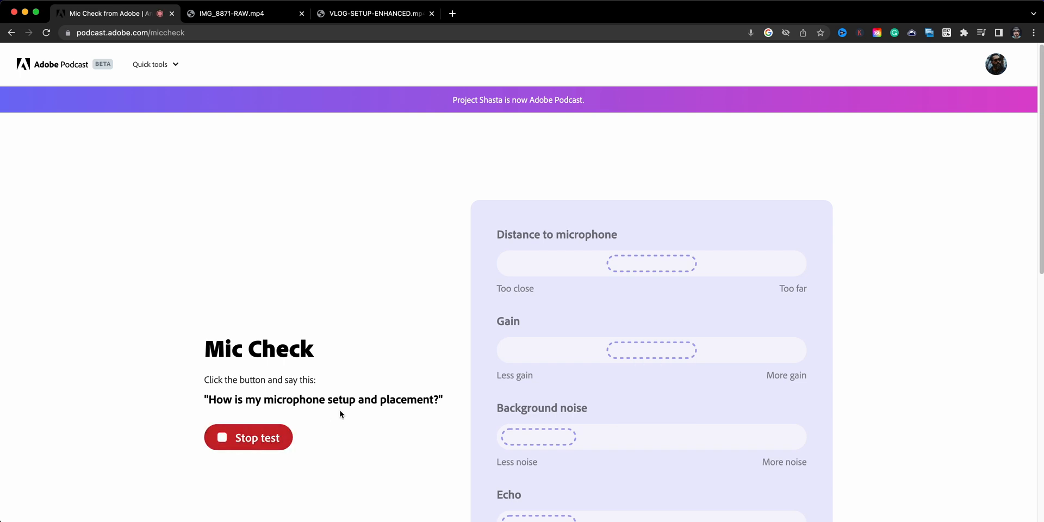
pyautogui.click(284, 445)
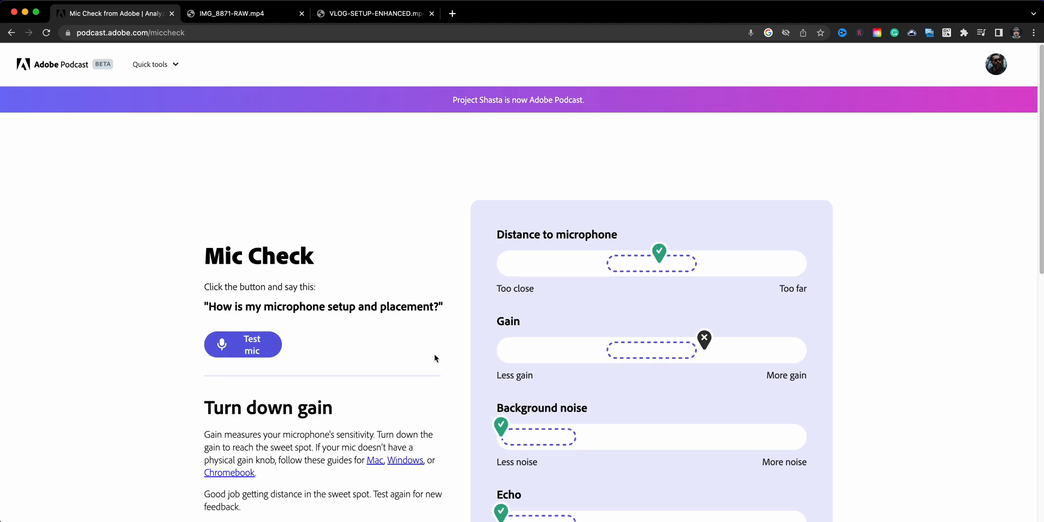
pyautogui.scroll(-3, 433, 362)
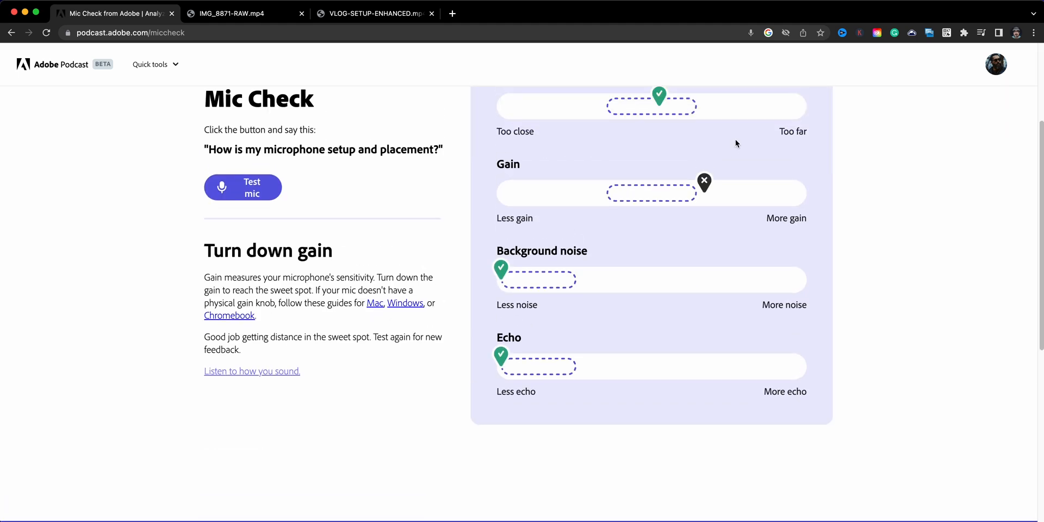
pyautogui.scroll(2, 631, 238)
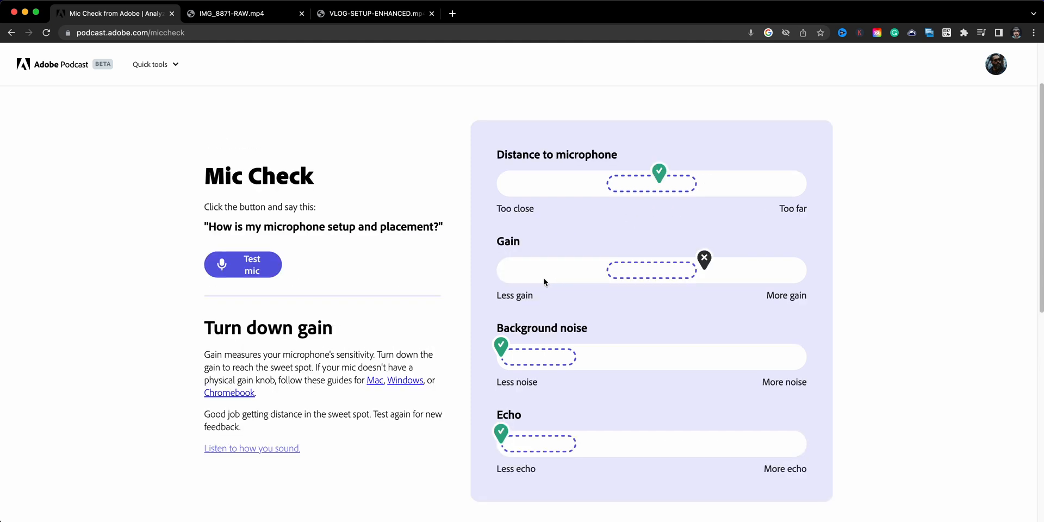
pyautogui.scroll(1, 545, 281)
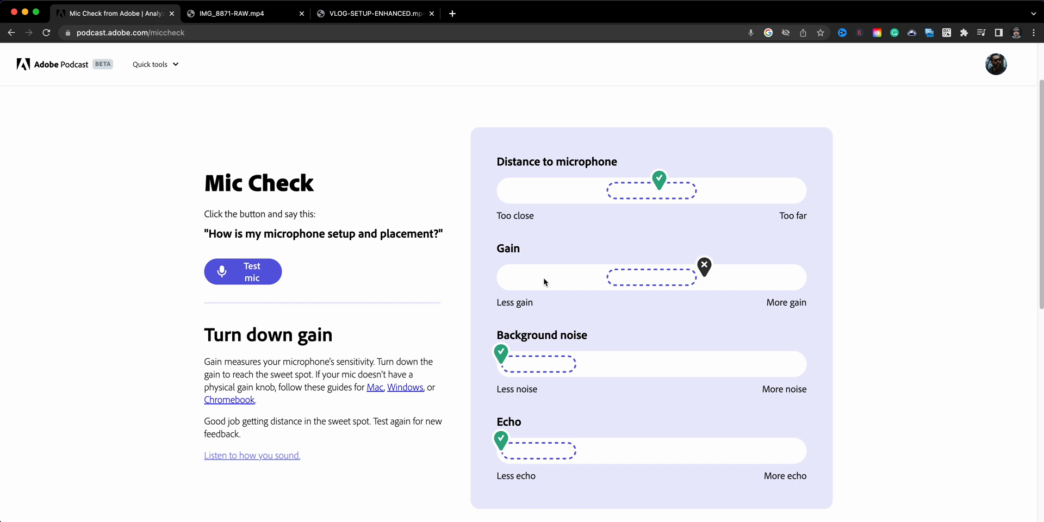
pyautogui.scroll(1, 544, 281)
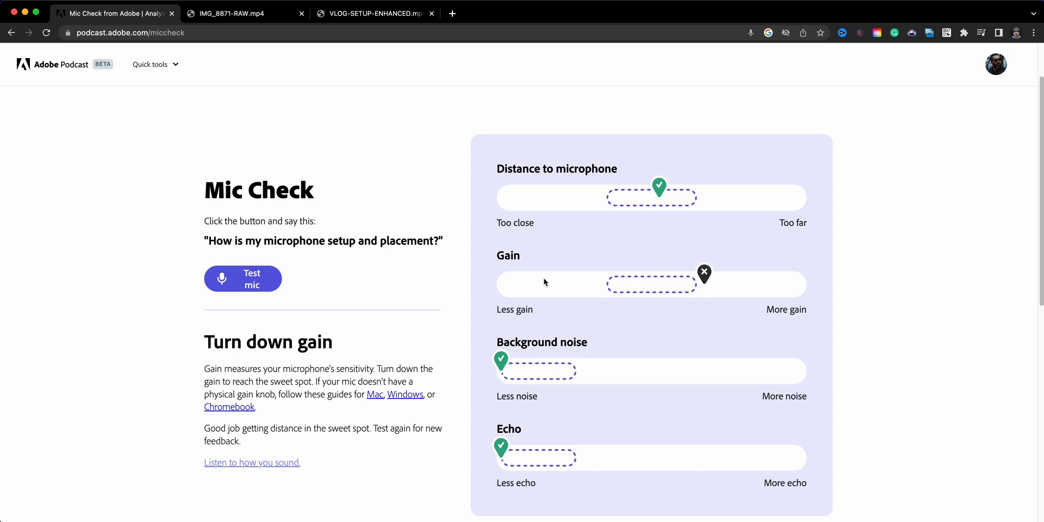
pyautogui.scroll(3, 544, 282)
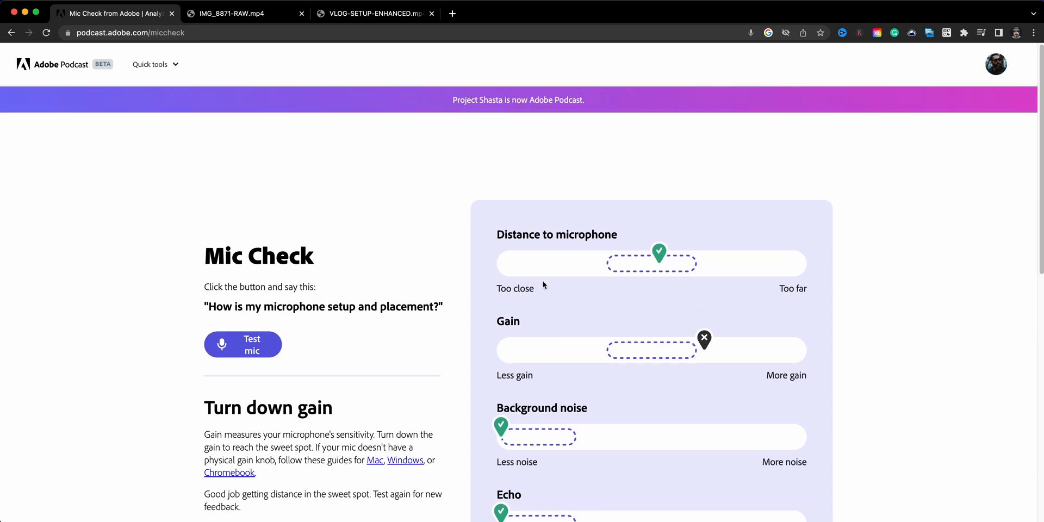
# Step: Go to the Enhance speech tool from the Quick tools list
pyautogui.click(144, 66)
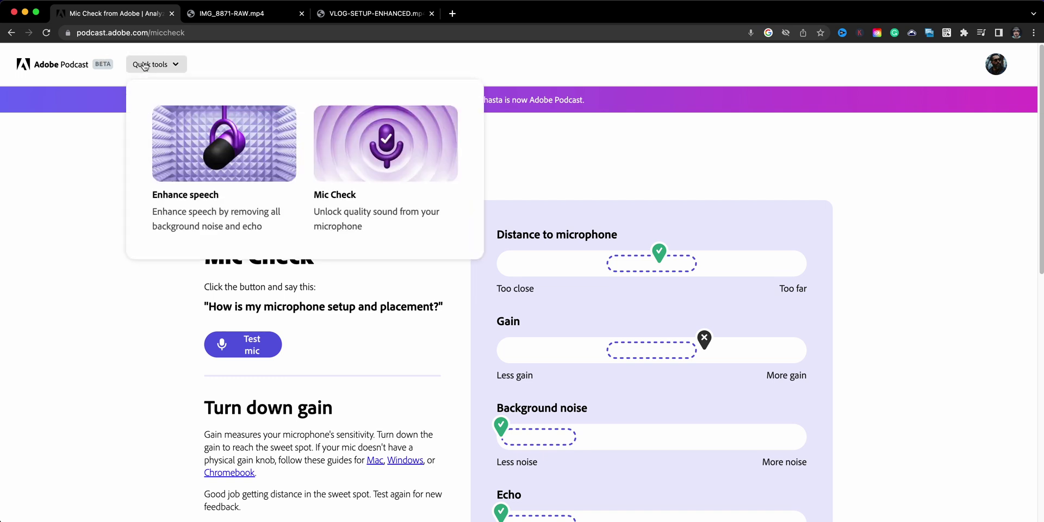
pyautogui.click(195, 126)
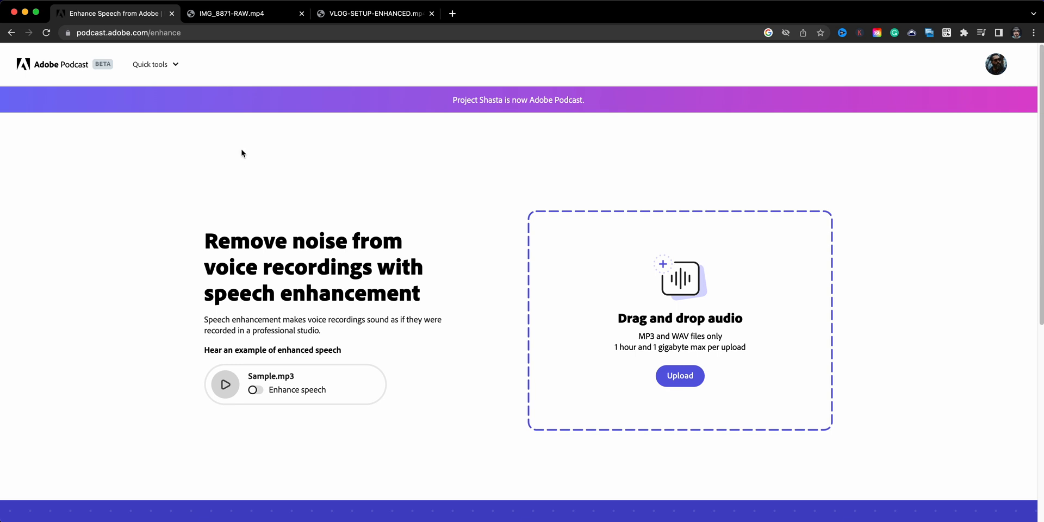
# Step: Play Sample.mp3 raw, switch Enhance speech on, and play the enhanced version
pyautogui.click(229, 393)
pyautogui.click(229, 392)
pyautogui.click(255, 392)
pyautogui.click(231, 393)
pyautogui.click(232, 393)
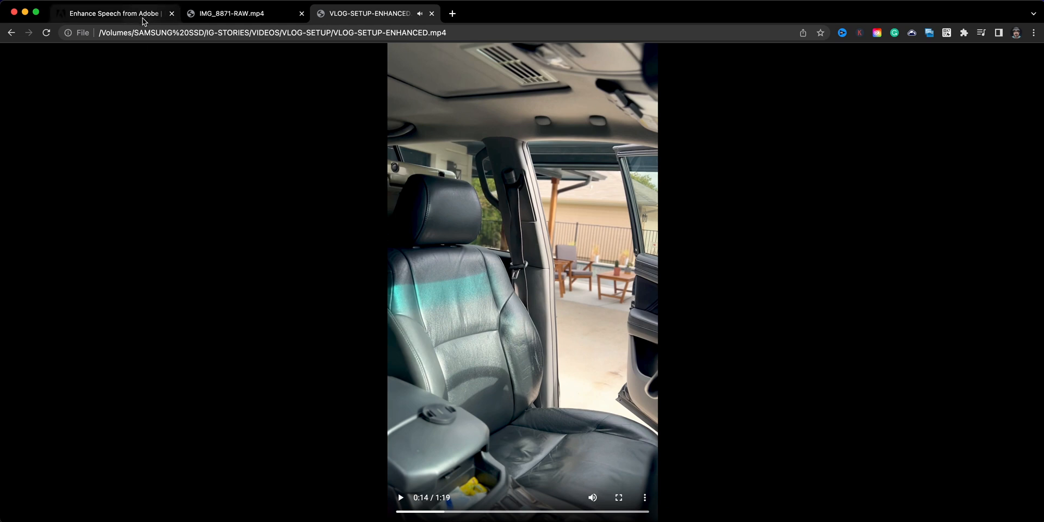
pyautogui.click(143, 17)
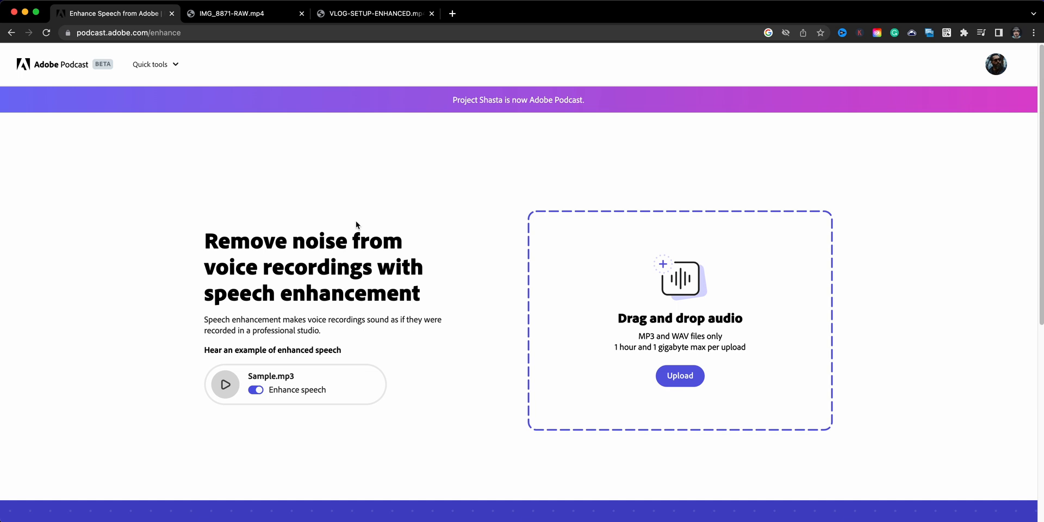
# Step: Upload IMG_8871.mp3 for speech enhancement
pyautogui.click(670, 385)
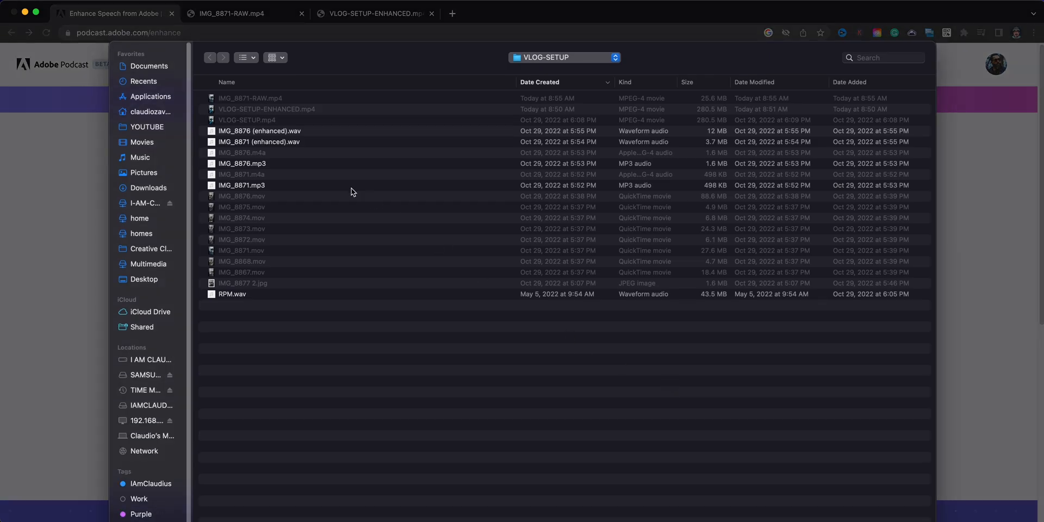
pyautogui.click(288, 186)
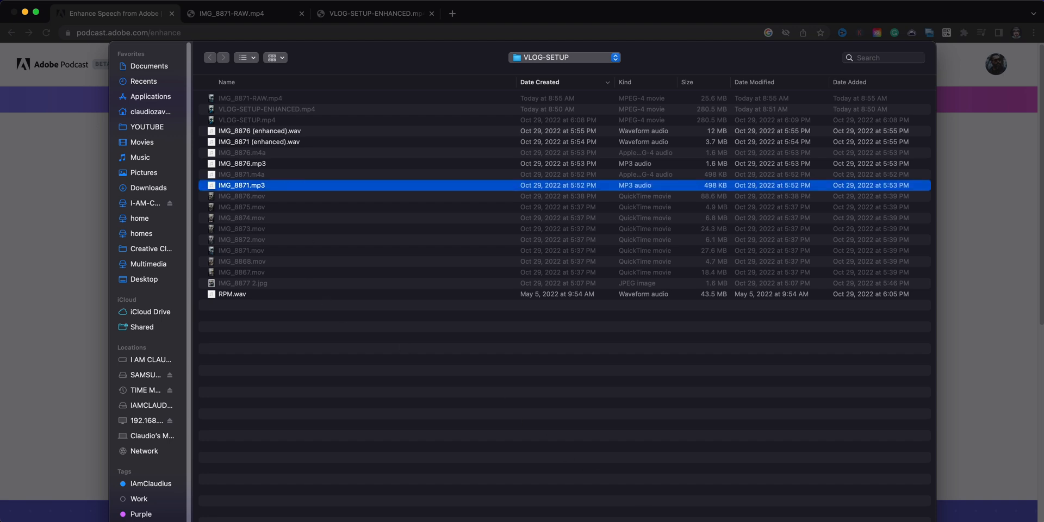
pyautogui.press('Return')
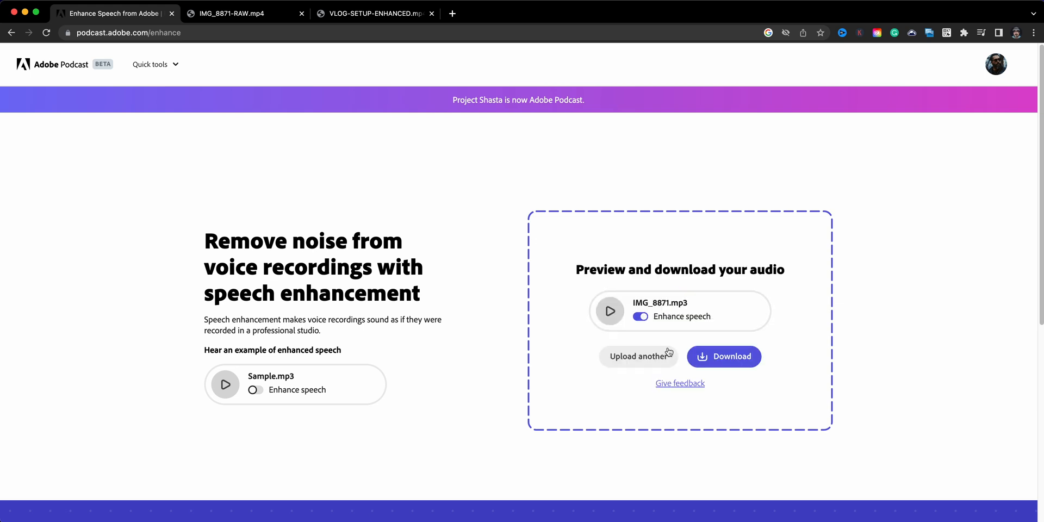
# Step: Download the enhanced audio as a WAV and start another upload
pyautogui.click(730, 363)
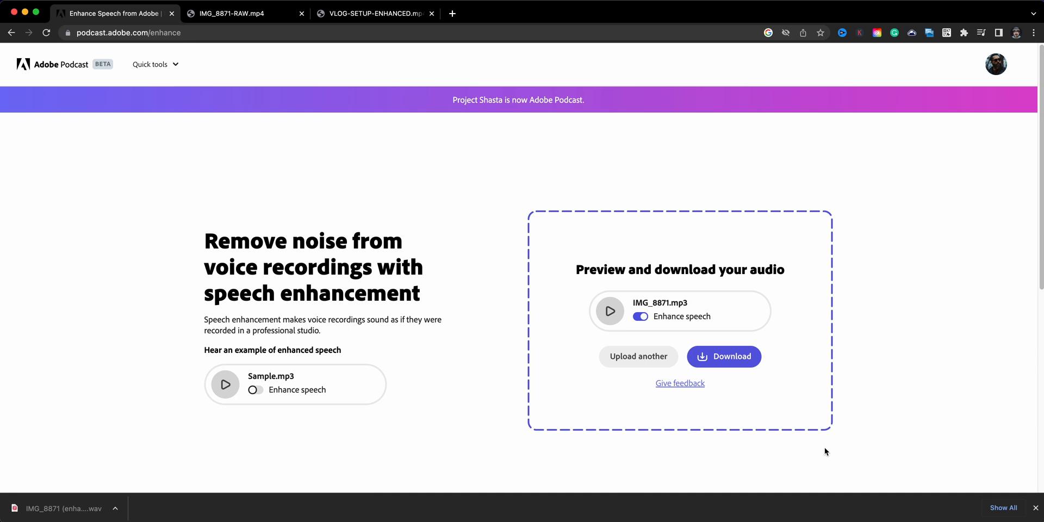
pyautogui.click(607, 363)
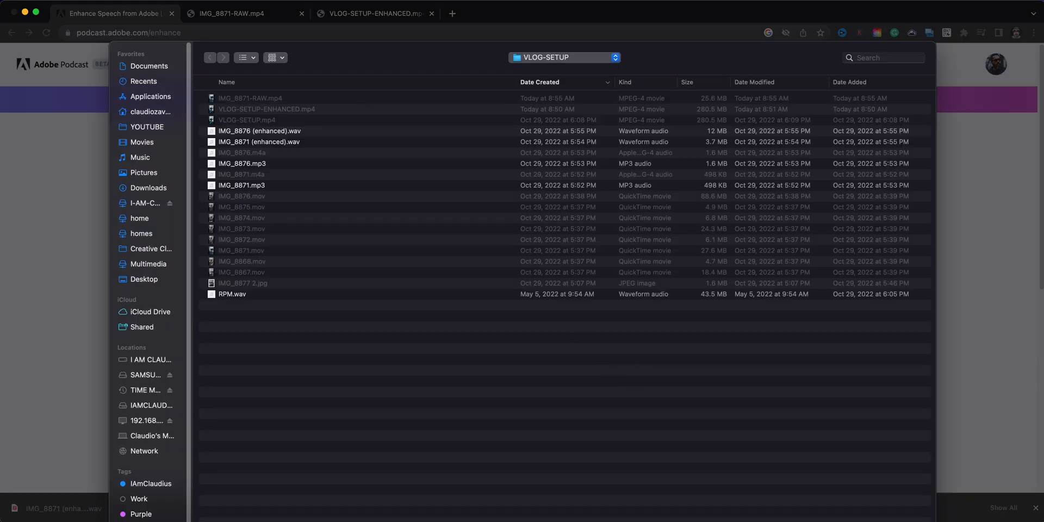
# Step: Cancel the file chooser, returning to the empty upload area
pyautogui.press('Escape')
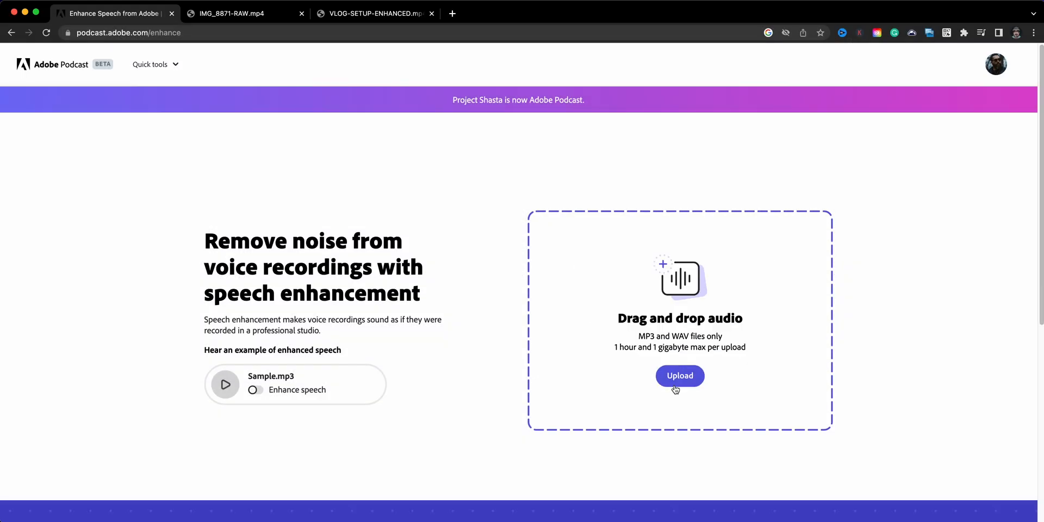